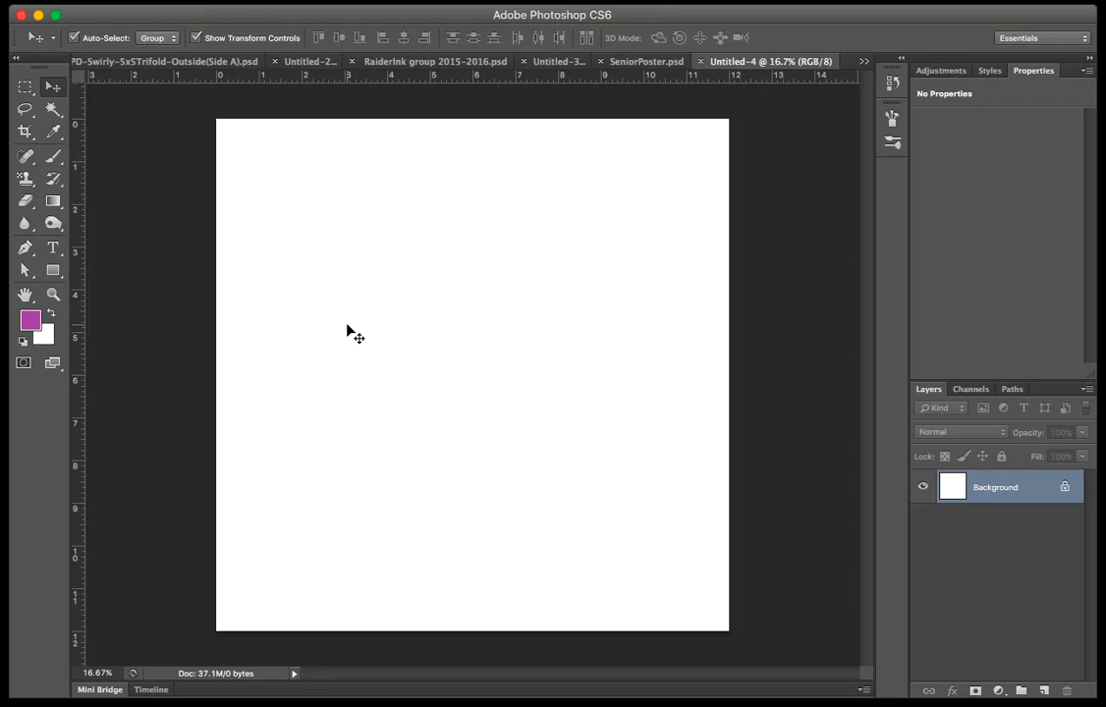
- Fill the Background with diamond gradients of different sizes, angles and centres using the Gradient tool
click(58, 201)
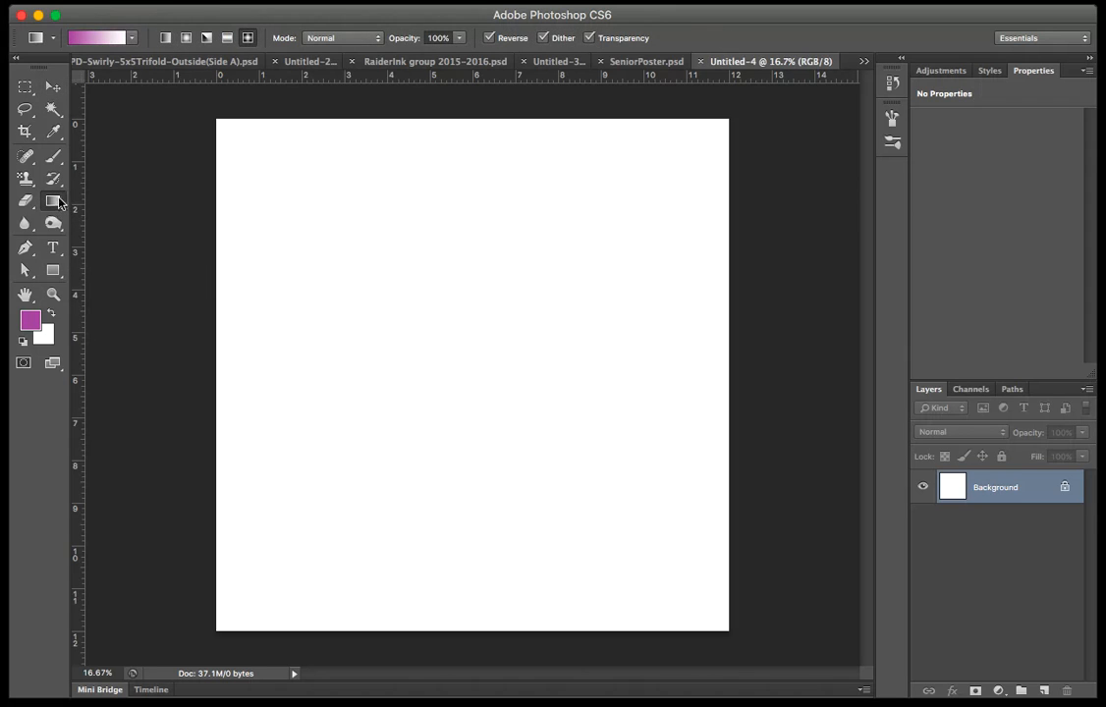
key(i)
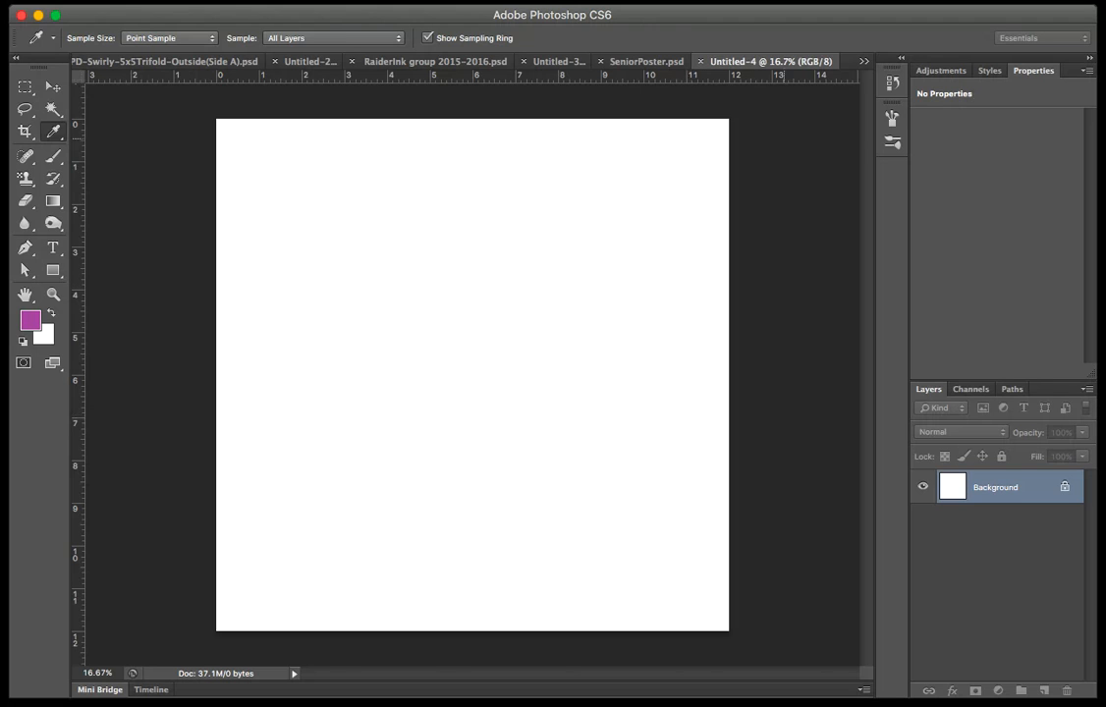
key(g)
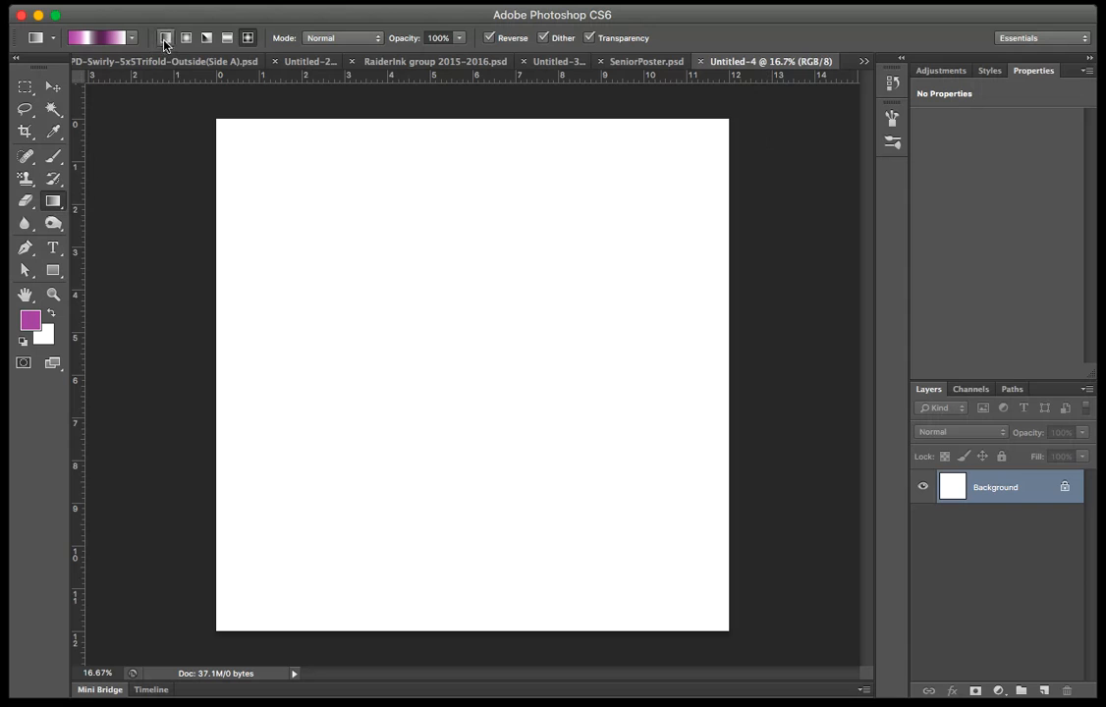
click(248, 39)
drag(453, 353, 258, 141)
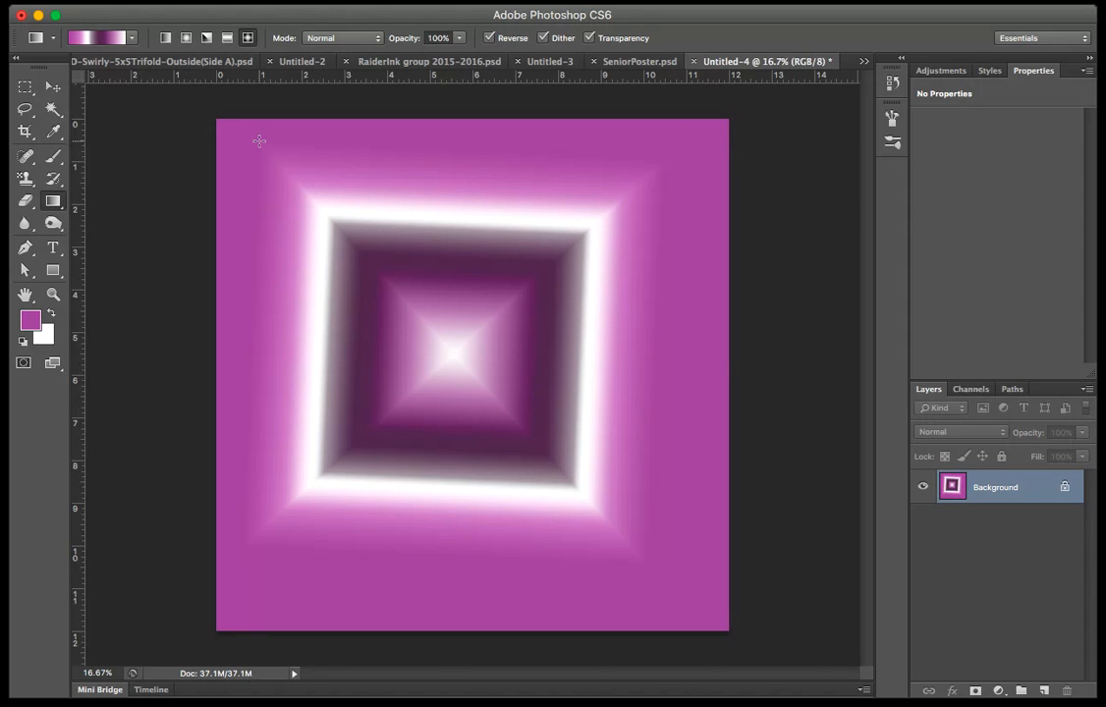
drag(458, 393, 451, 202)
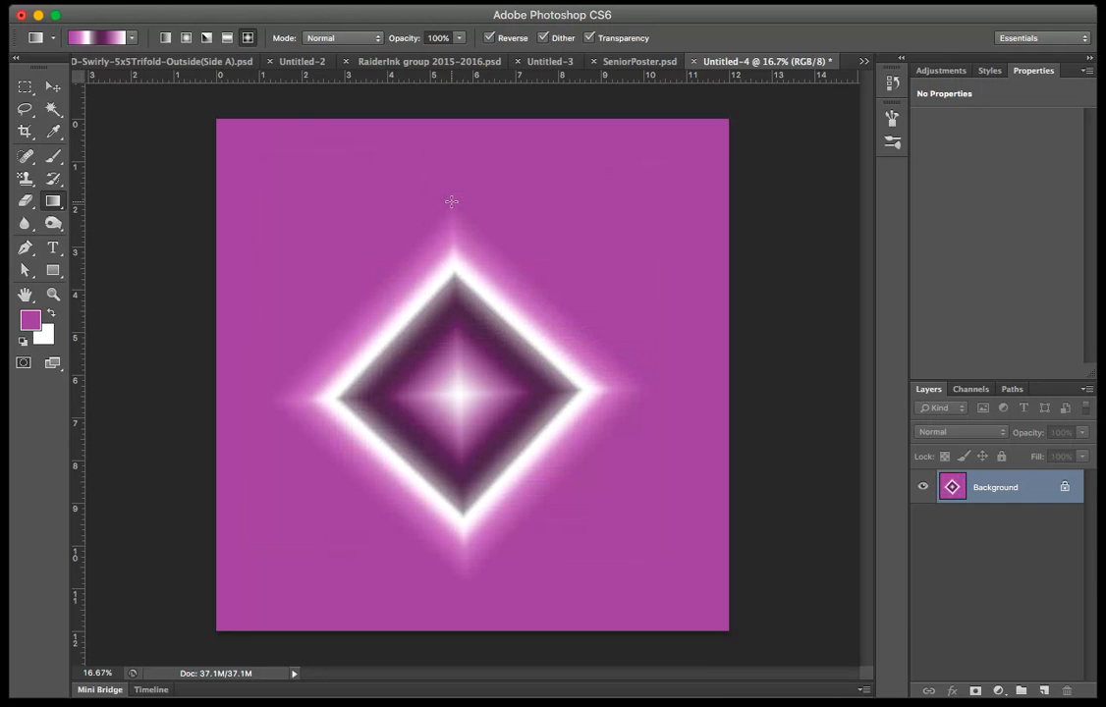
drag(288, 242, 241, 151)
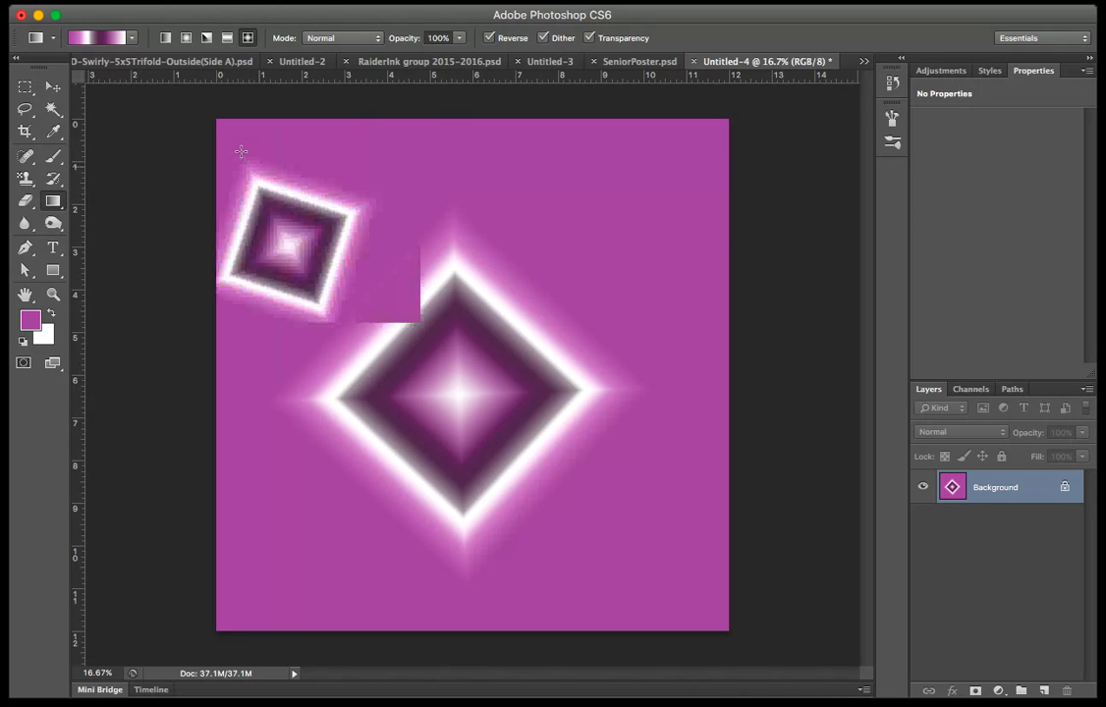
drag(674, 568, 382, 260)
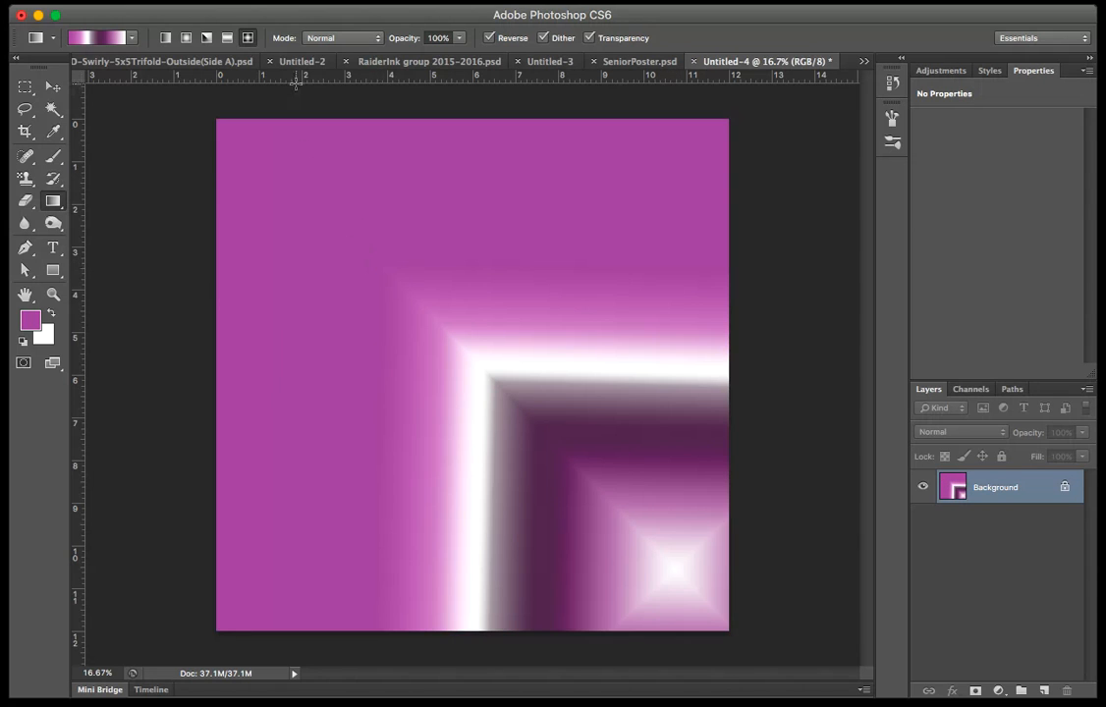
- Fill the canvas with a reflected gradient in horizontal bands, and replace it with an angle gradient running from near the centre toward the upper-left corner
click(229, 39)
drag(483, 397, 482, 106)
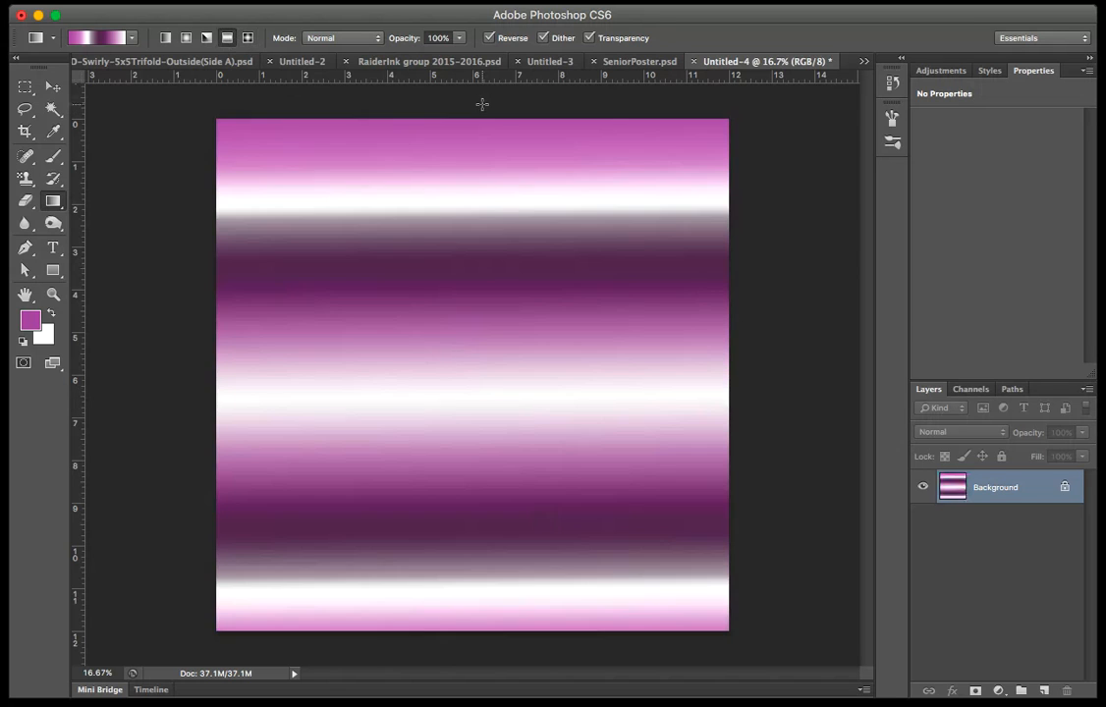
mouse_move(459, 372)
mouse_down()
mouse_move(234, 361)
mouse_move(462, 373)
mouse_up()
click(207, 37)
drag(503, 403, 295, 180)
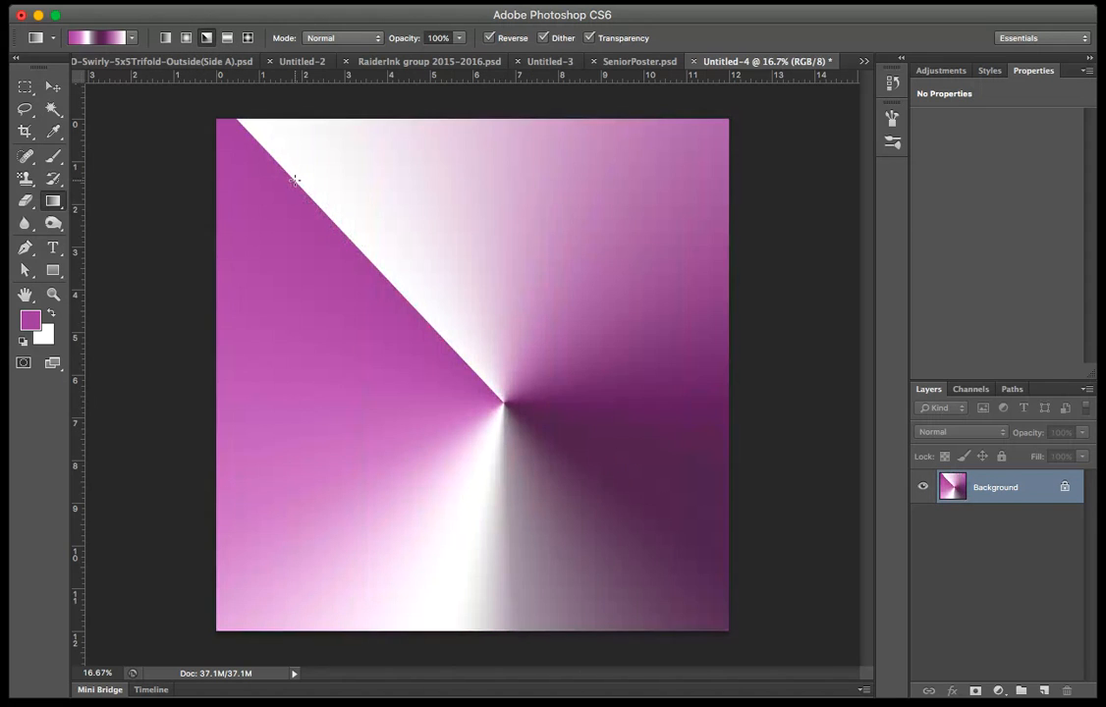
- Fill the canvas with a radial gradient from the centre, and redo it with the Reverse option off
click(186, 39)
drag(173, 83, 471, 361)
drag(118, 39, 116, 41)
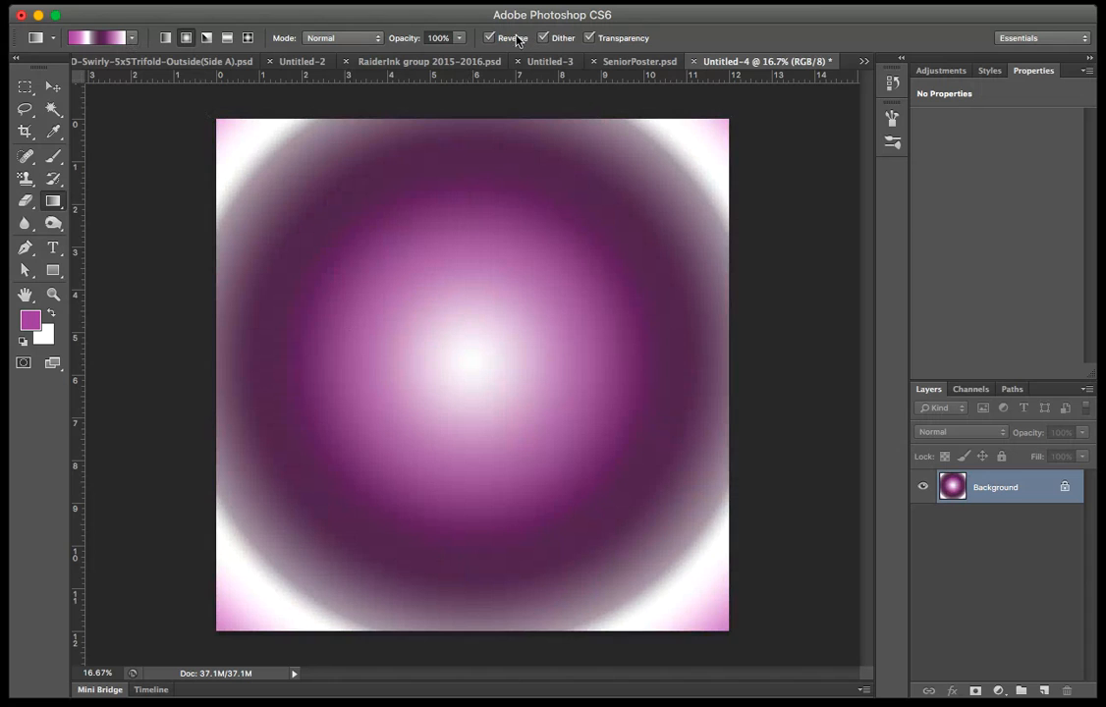
drag(465, 379, 244, 183)
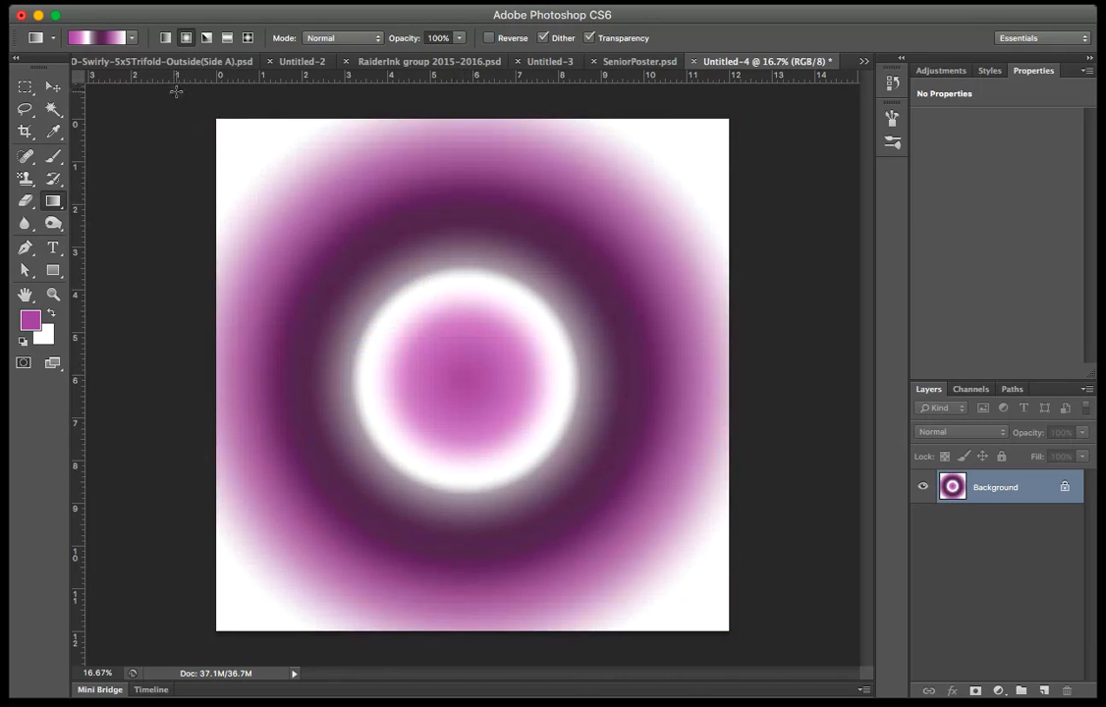
- Try a diagonal linear gradient, and replace it with an angle gradient from the canvas centre to the upper-left corner
click(167, 40)
mouse_move(254, 144)
mouse_down()
mouse_move(449, 407)
mouse_move(565, 532)
mouse_up()
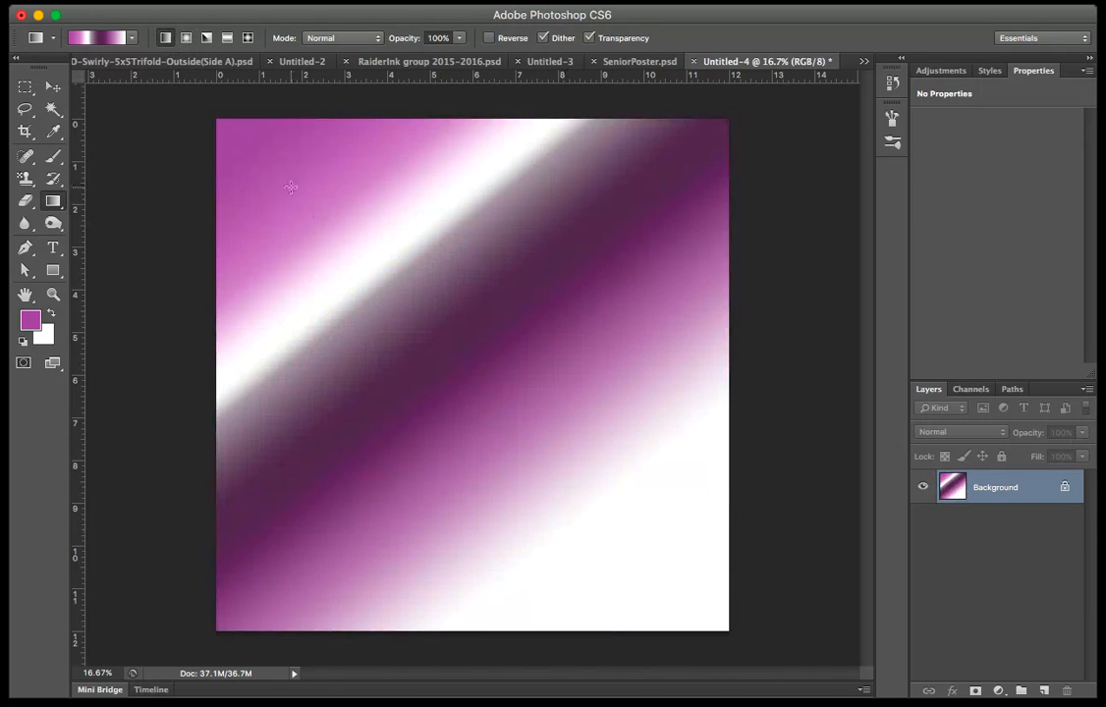
click(207, 41)
drag(474, 384, 224, 131)
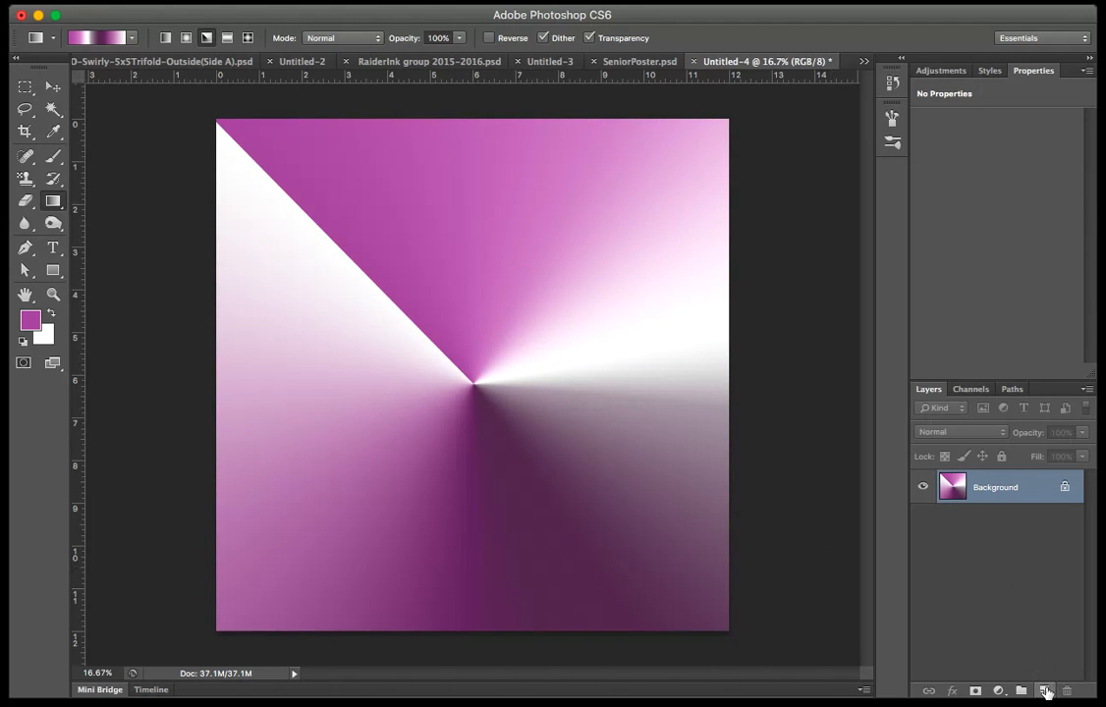
- Add a new layer above the Background and fill it with black
click(1045, 692)
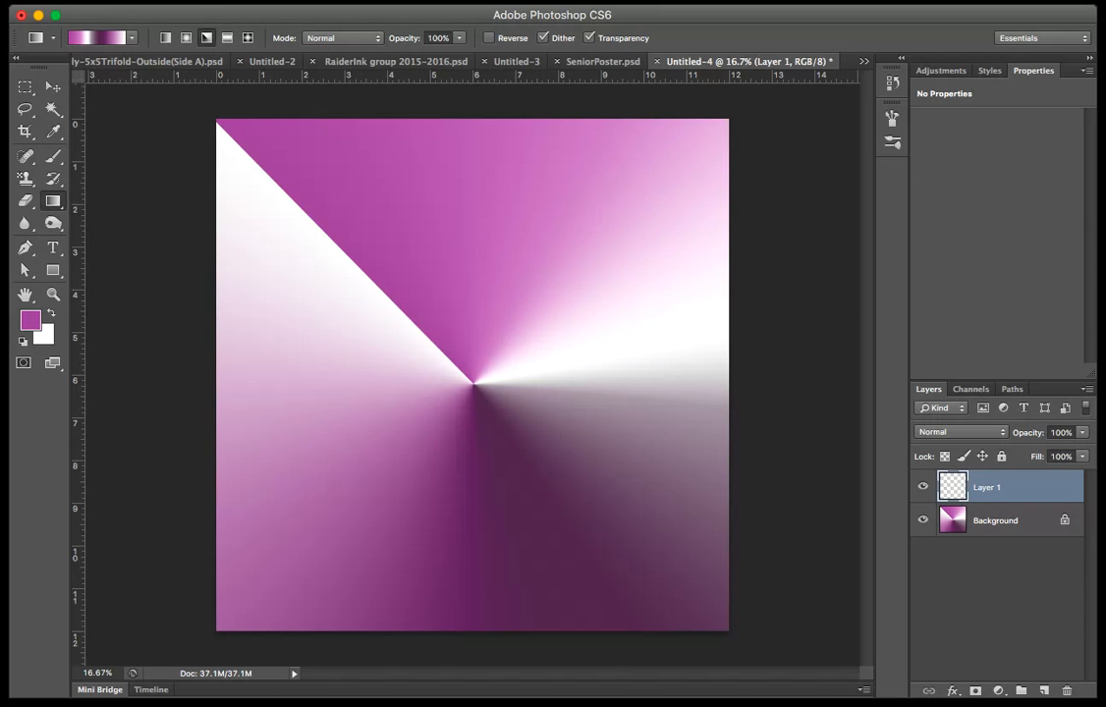
key(i)
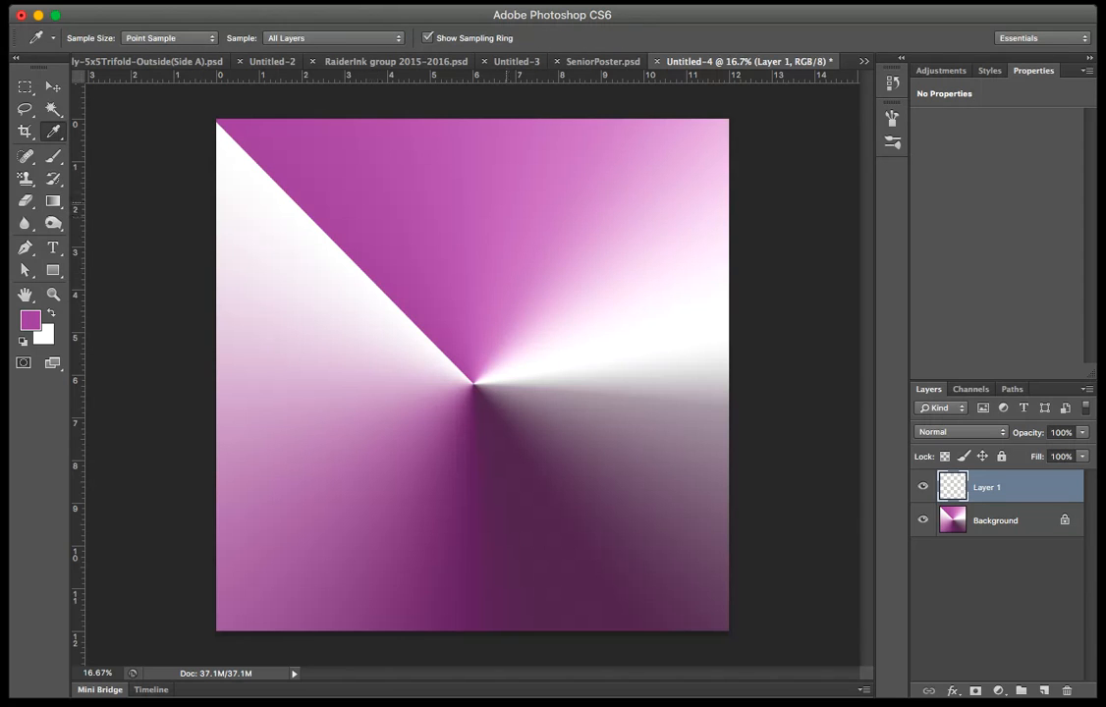
click(531, 203)
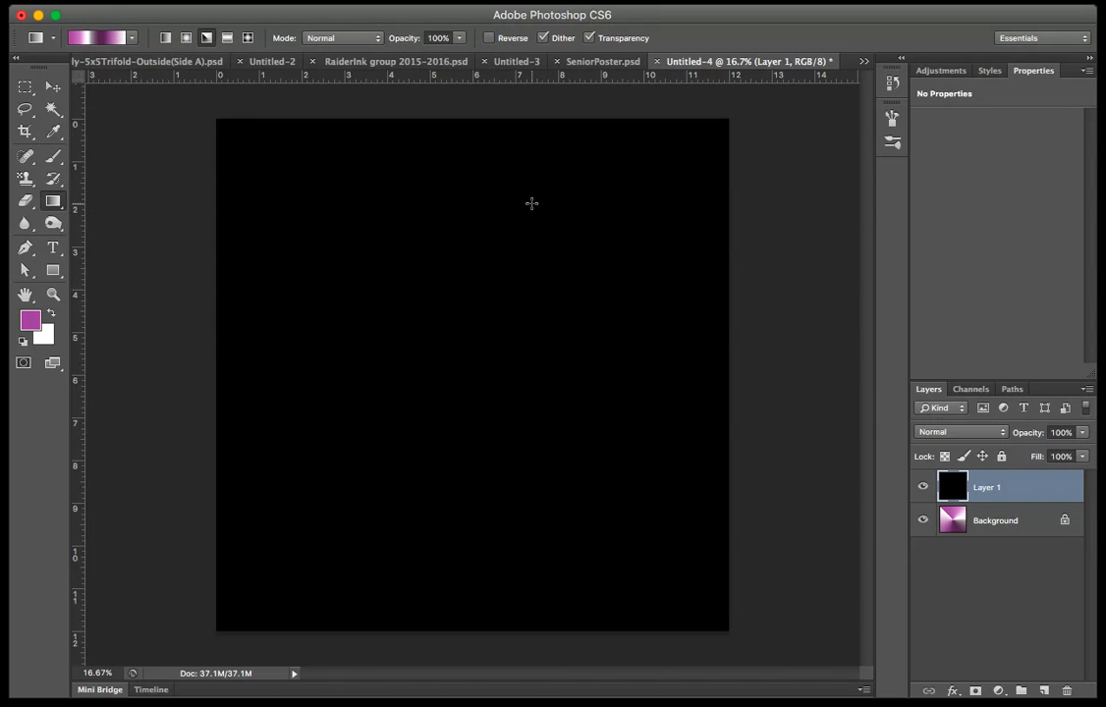
- Add a layer mask to the black layer and make the mask the editing target
click(977, 692)
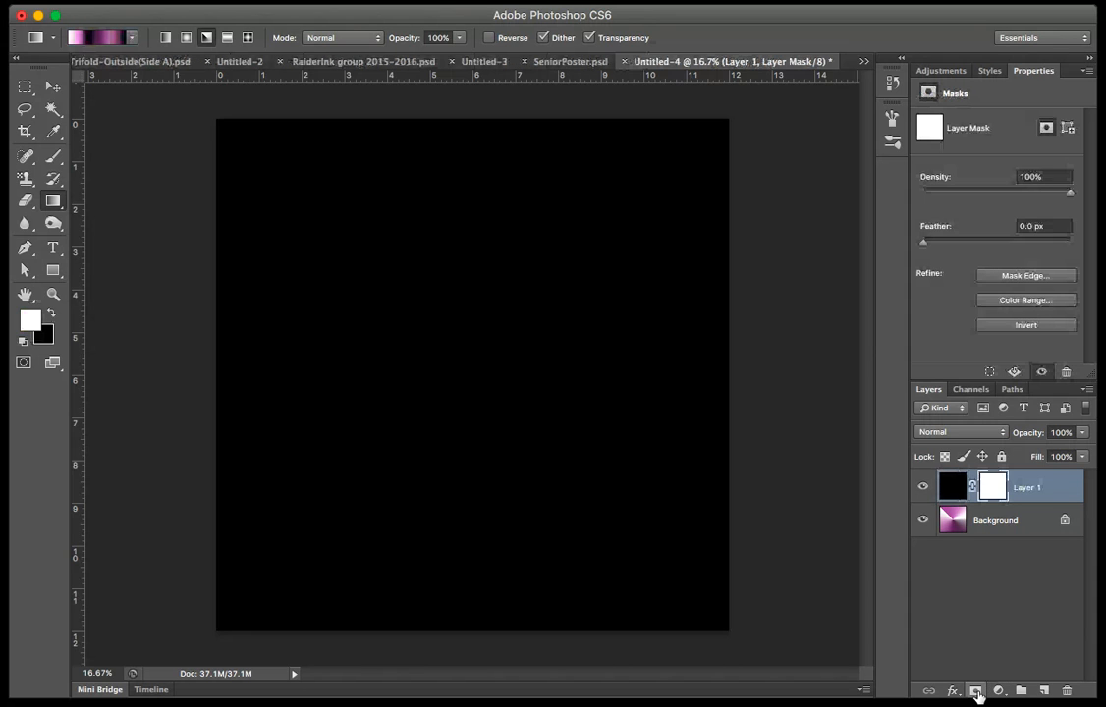
click(951, 488)
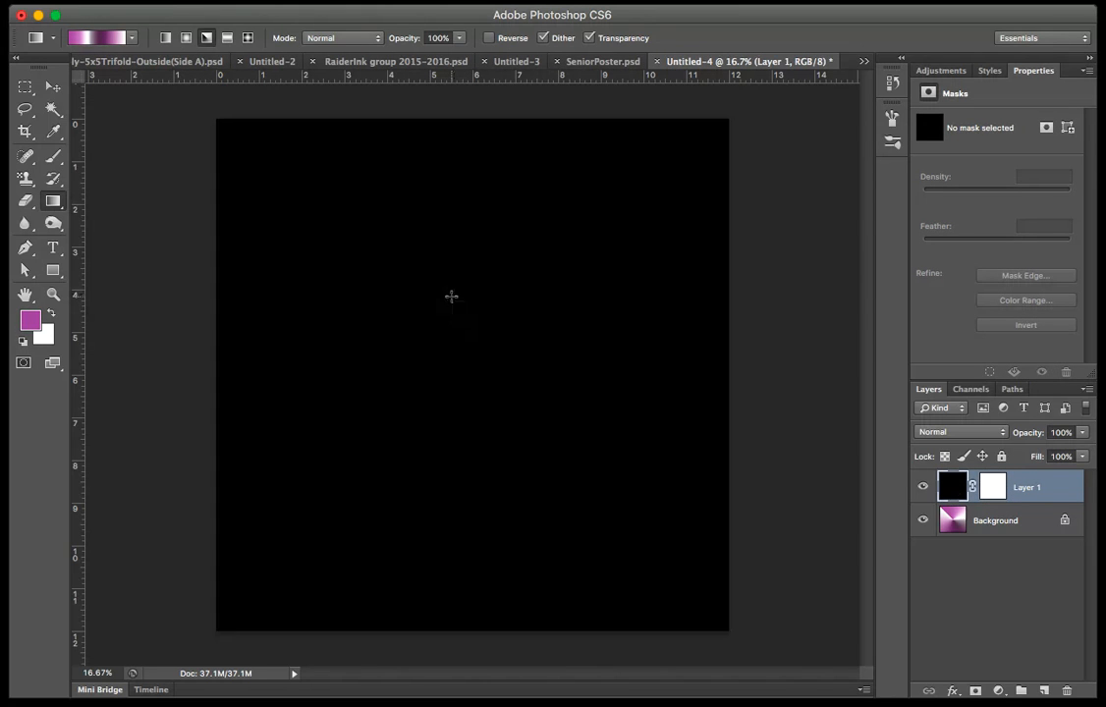
key(super+backslash)
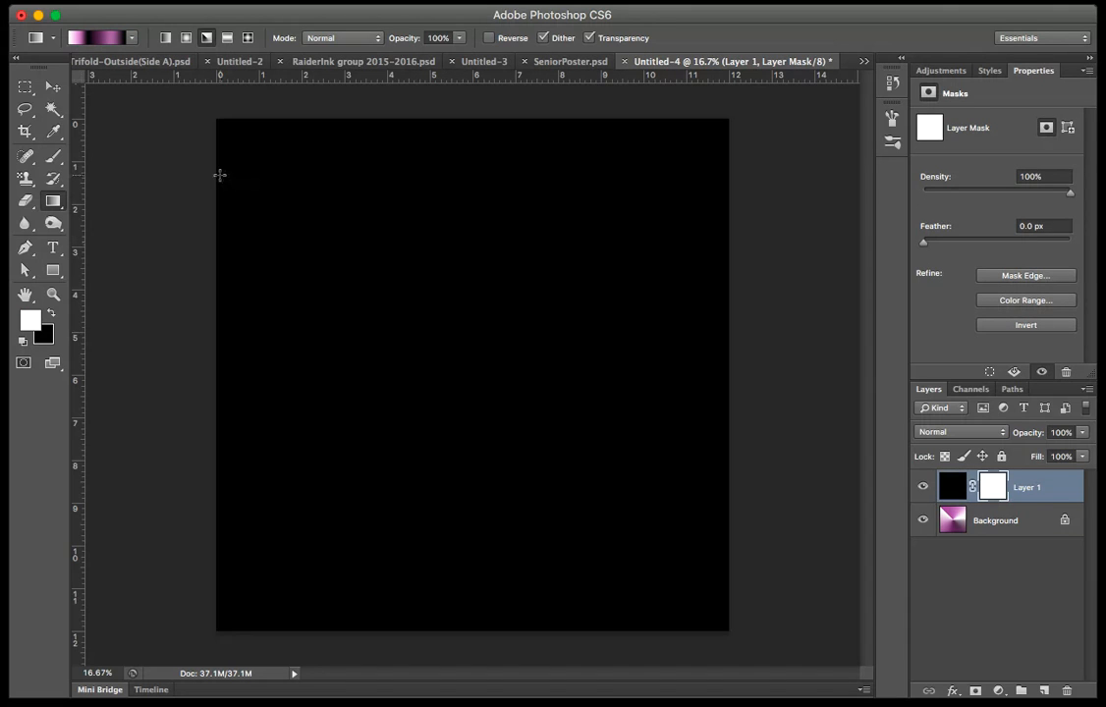
- Paint fine curved lines and small scribbles on the layer mask with a 9 px pointed brush tip in black
click(56, 158)
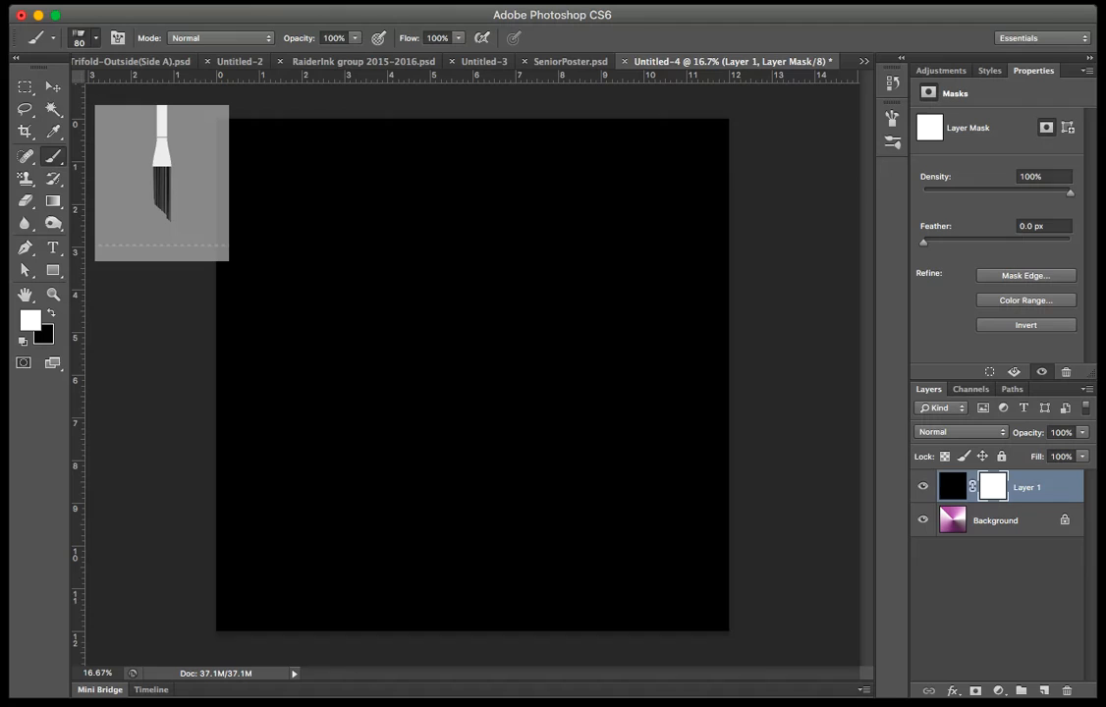
key(period)
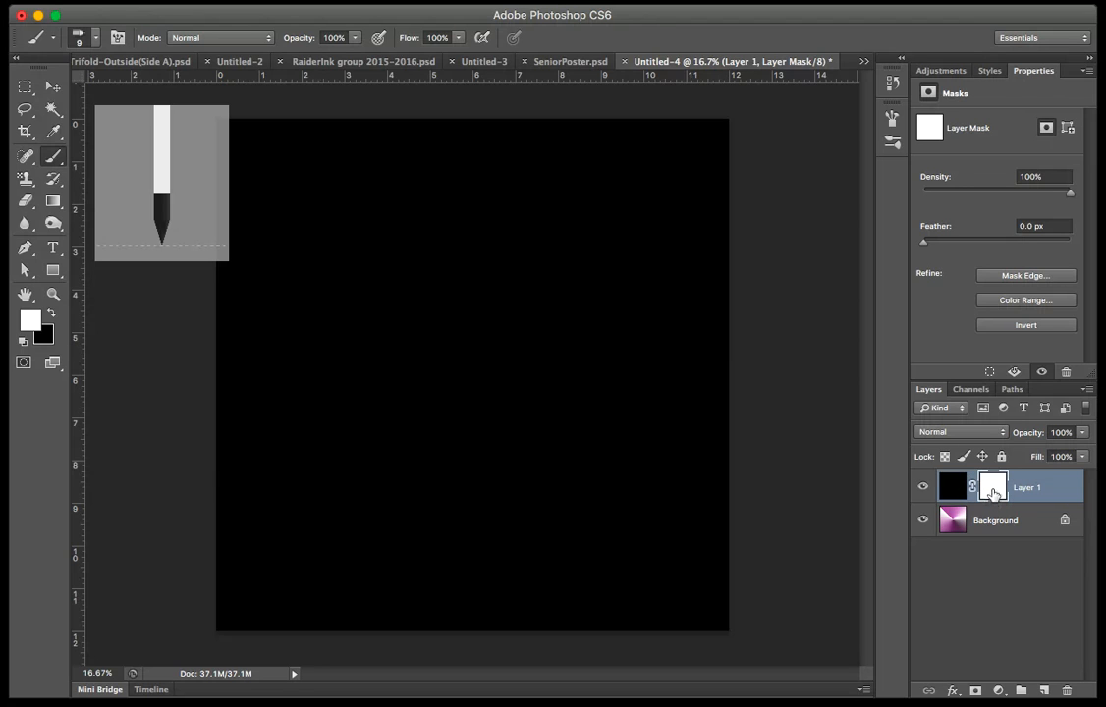
click(52, 312)
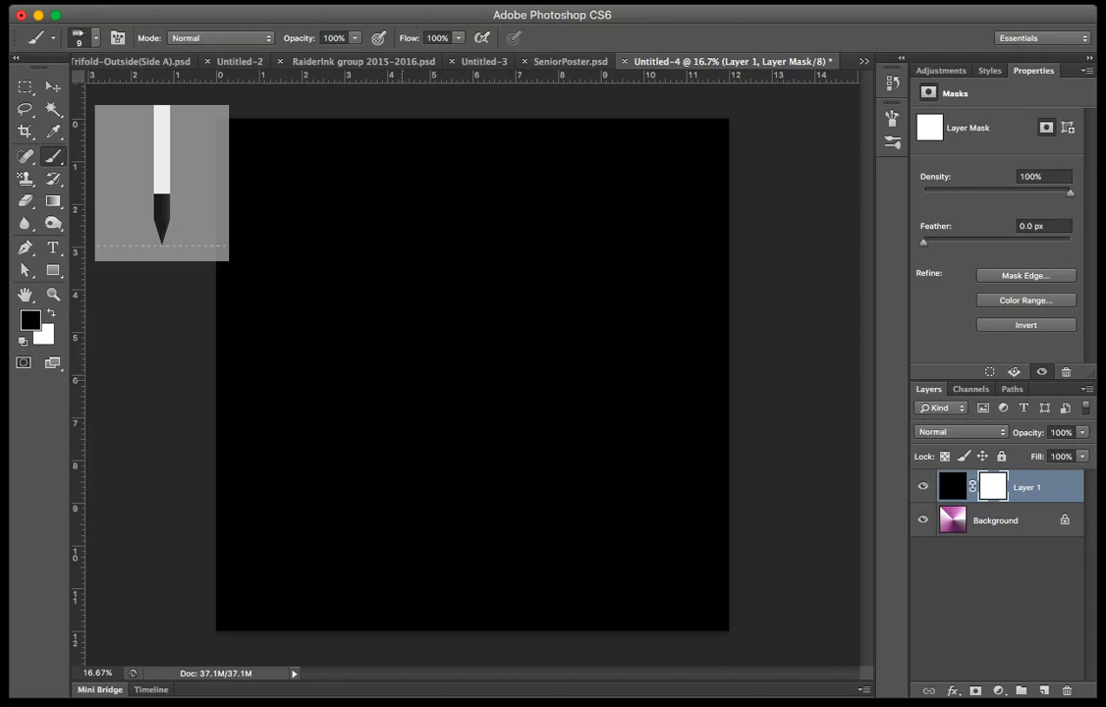
drag(403, 378, 495, 293)
drag(398, 369, 439, 291)
drag(401, 358, 444, 312)
mouse_move(334, 426)
mouse_down()
mouse_move(238, 462)
mouse_move(334, 447)
mouse_move(265, 485)
mouse_up()
drag(358, 456, 257, 521)
mouse_move(326, 371)
mouse_down()
mouse_move(374, 343)
mouse_move(360, 347)
mouse_up()
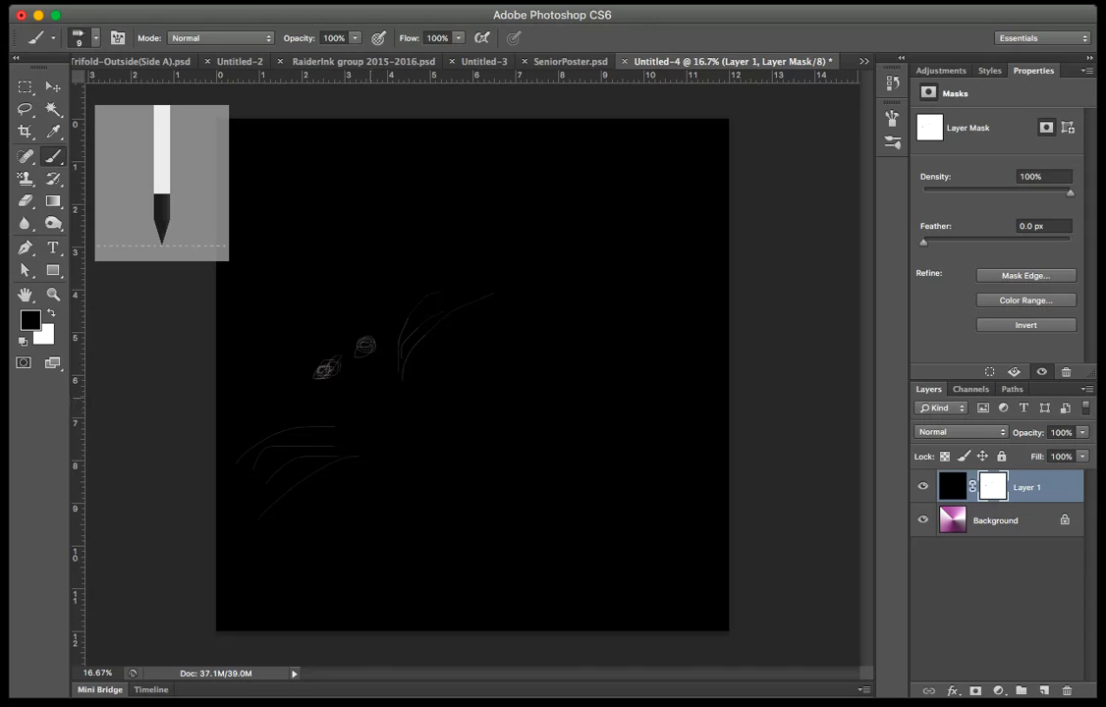
drag(375, 401, 330, 424)
drag(374, 364, 374, 389)
drag(344, 459, 415, 371)
drag(414, 369, 481, 336)
mouse_move(419, 365)
mouse_down()
mouse_move(457, 339)
mouse_move(504, 334)
mouse_up()
drag(333, 460, 272, 542)
drag(333, 465, 272, 542)
drag(281, 456, 267, 536)
- Enlarge the brush to 30 px and paint a long diagonal line on the mask toward the canvas's upper-right corner
key(bracketright)
key(bracketright)
key(bracketright)
mouse_move(447, 368)
mouse_down()
mouse_move(615, 210)
mouse_move(672, 136)
mouse_up()
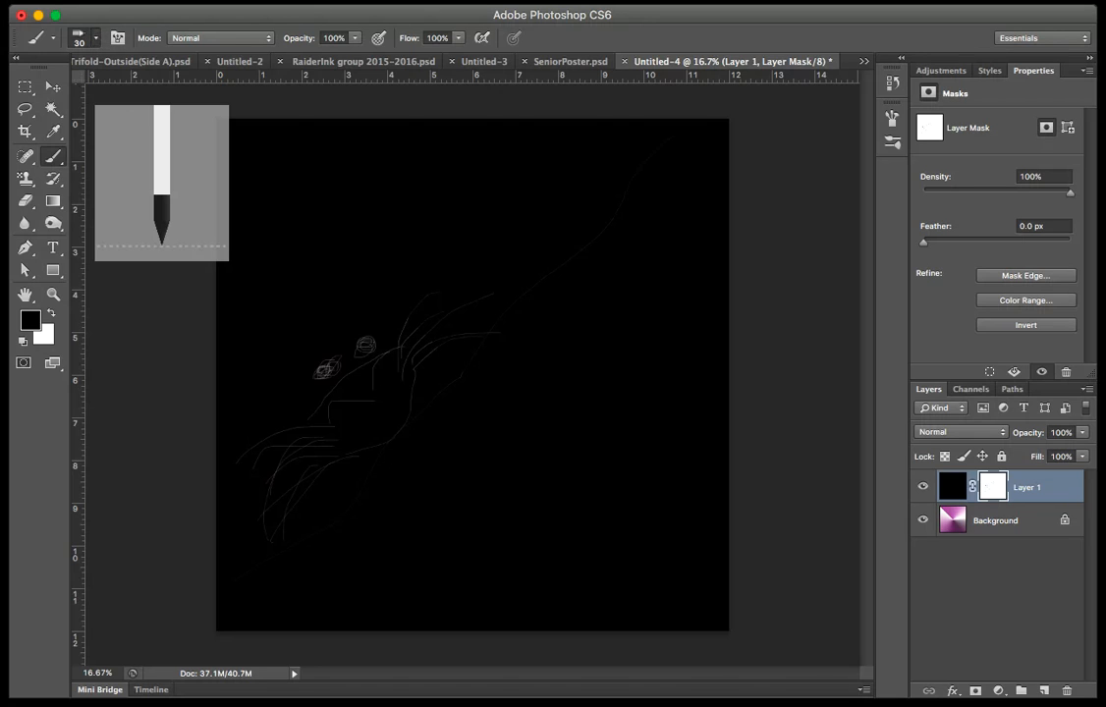
- Switch to the 30 px fan brush tip and paint three long wavy diagonal lines across the mask
click(167, 197)
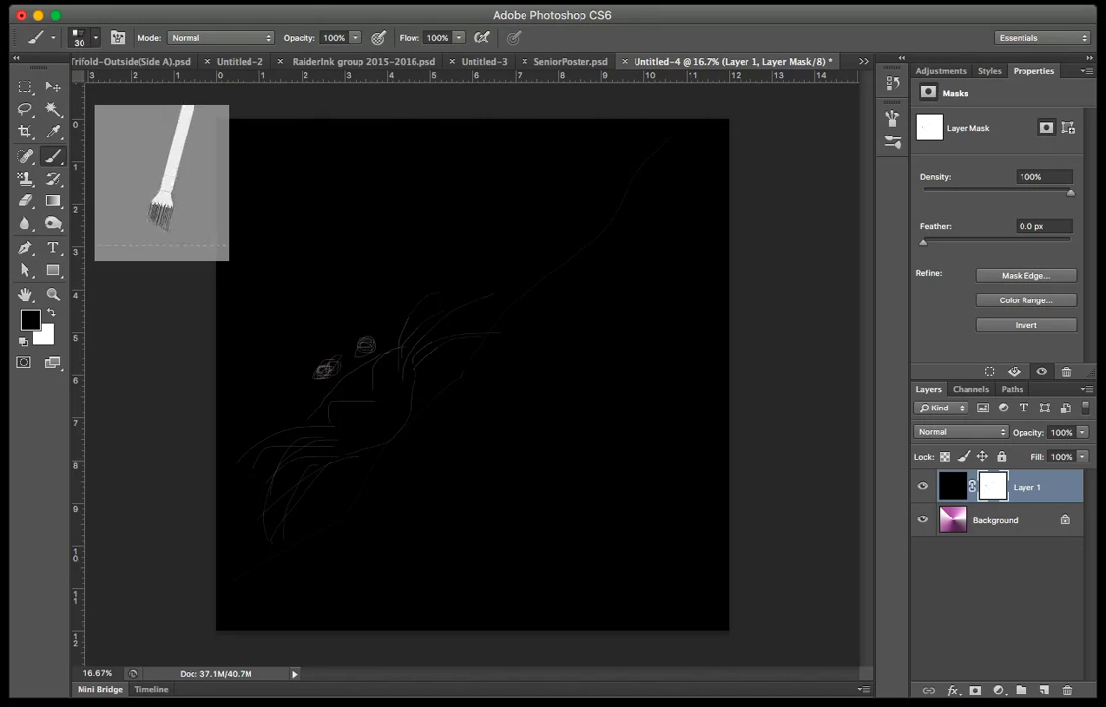
click(379, 105)
mouse_move(705, 122)
mouse_down()
mouse_move(651, 160)
mouse_move(524, 350)
mouse_move(464, 389)
mouse_move(372, 482)
mouse_move(207, 566)
mouse_up()
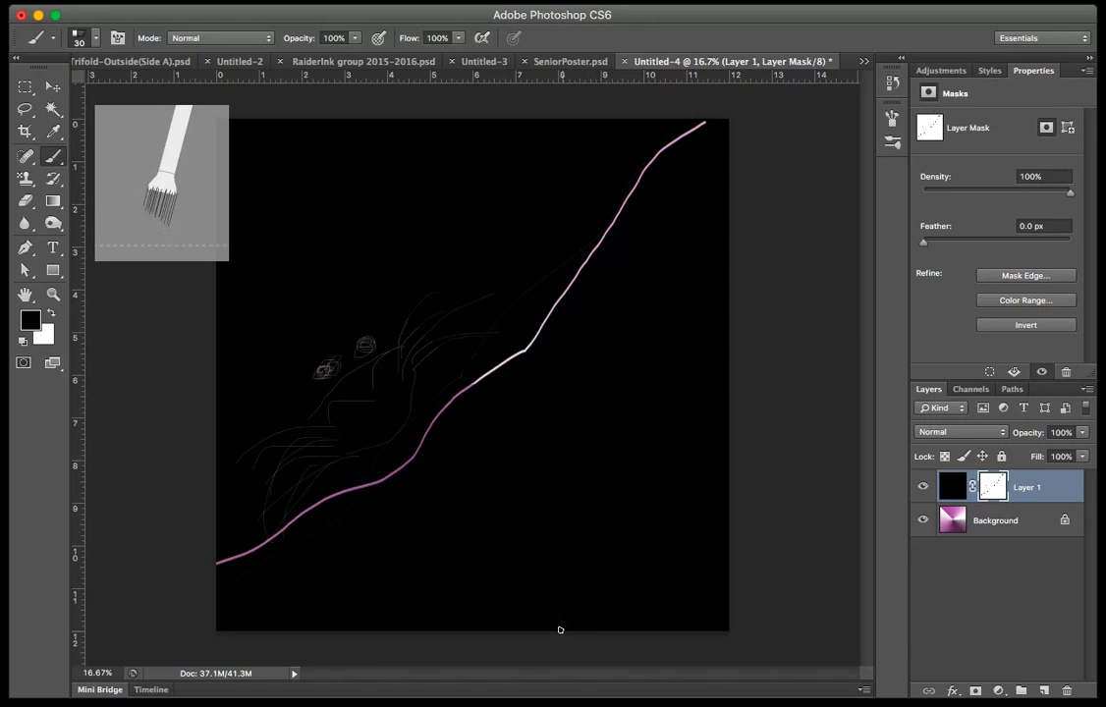
mouse_move(564, 630)
mouse_down()
mouse_move(680, 523)
mouse_move(703, 374)
mouse_move(734, 314)
mouse_up()
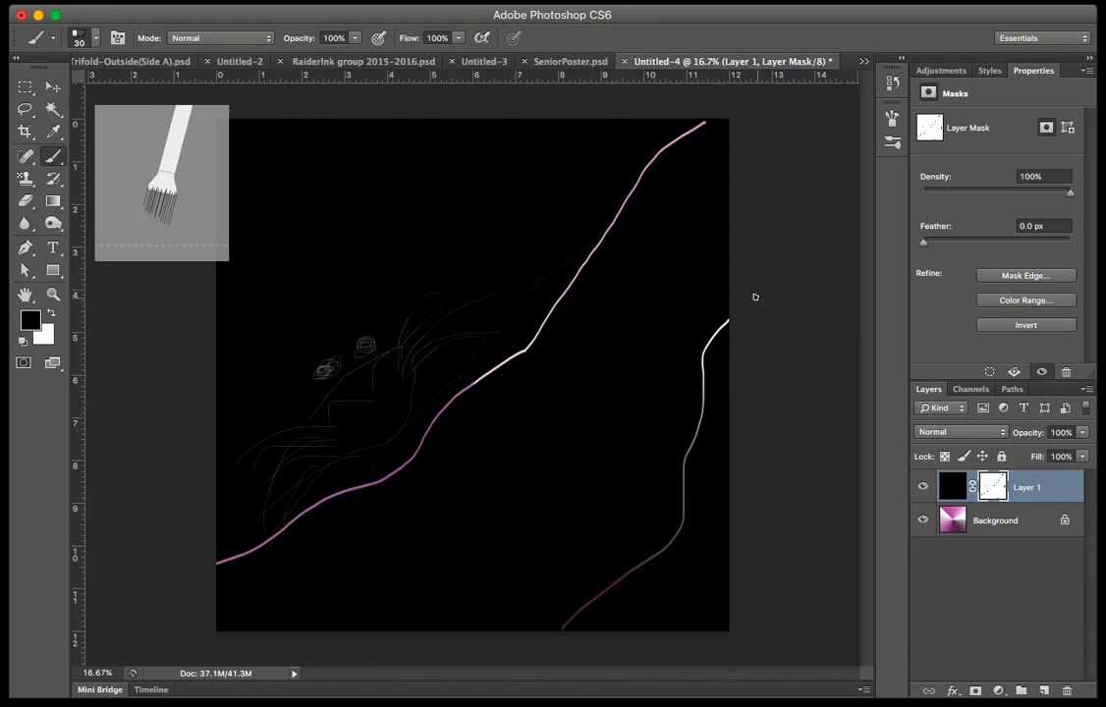
mouse_move(728, 211)
mouse_down()
mouse_move(683, 253)
mouse_move(599, 420)
mouse_move(513, 519)
mouse_move(368, 635)
mouse_up()
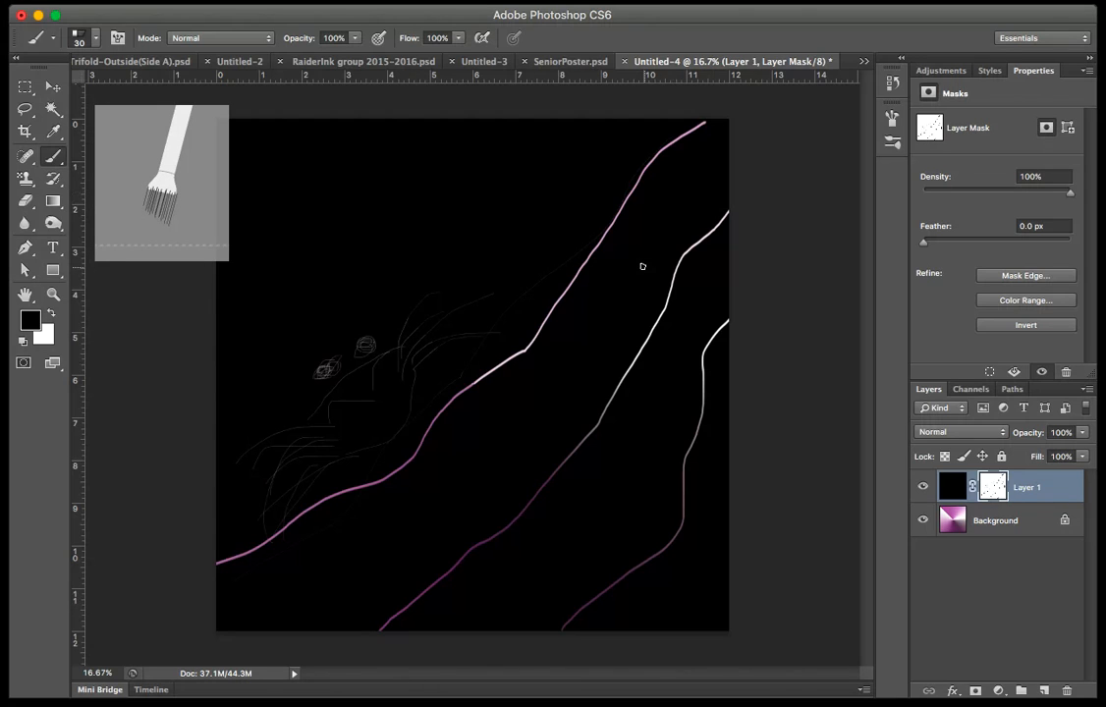
- Paint white over the upper end of the first wavy line, and fill the whole layer mask with white
click(51, 316)
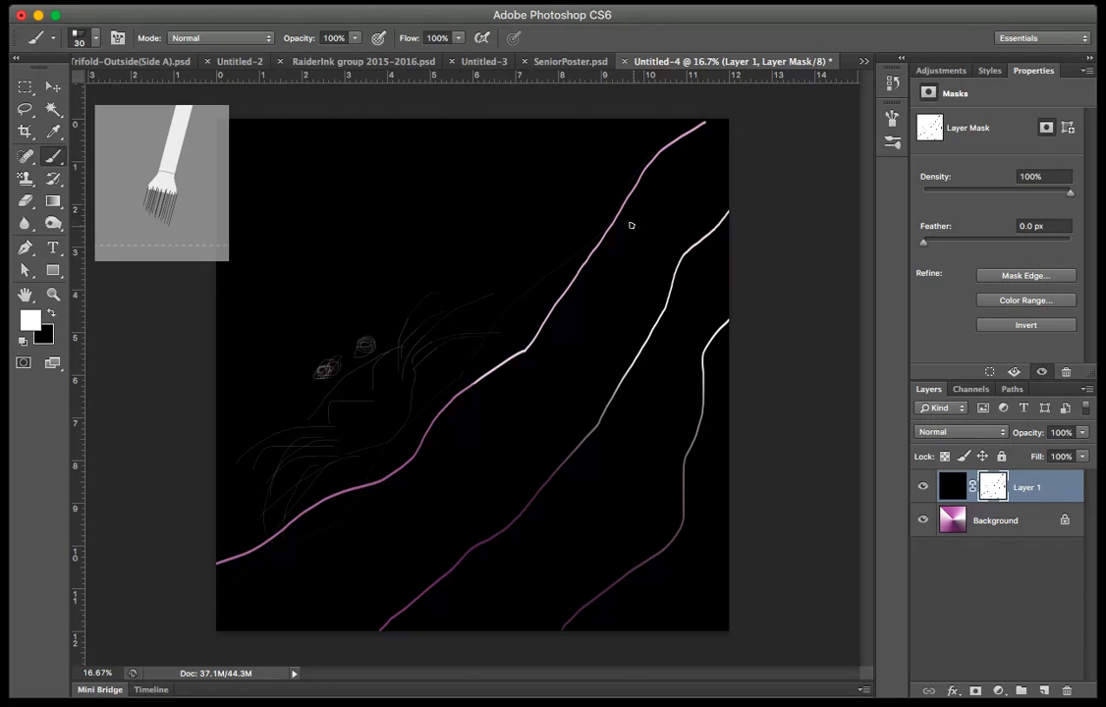
drag(637, 178, 625, 201)
mouse_move(631, 191)
mouse_down()
mouse_move(690, 118)
mouse_move(652, 165)
mouse_move(704, 124)
mouse_move(668, 153)
mouse_up()
click(53, 131)
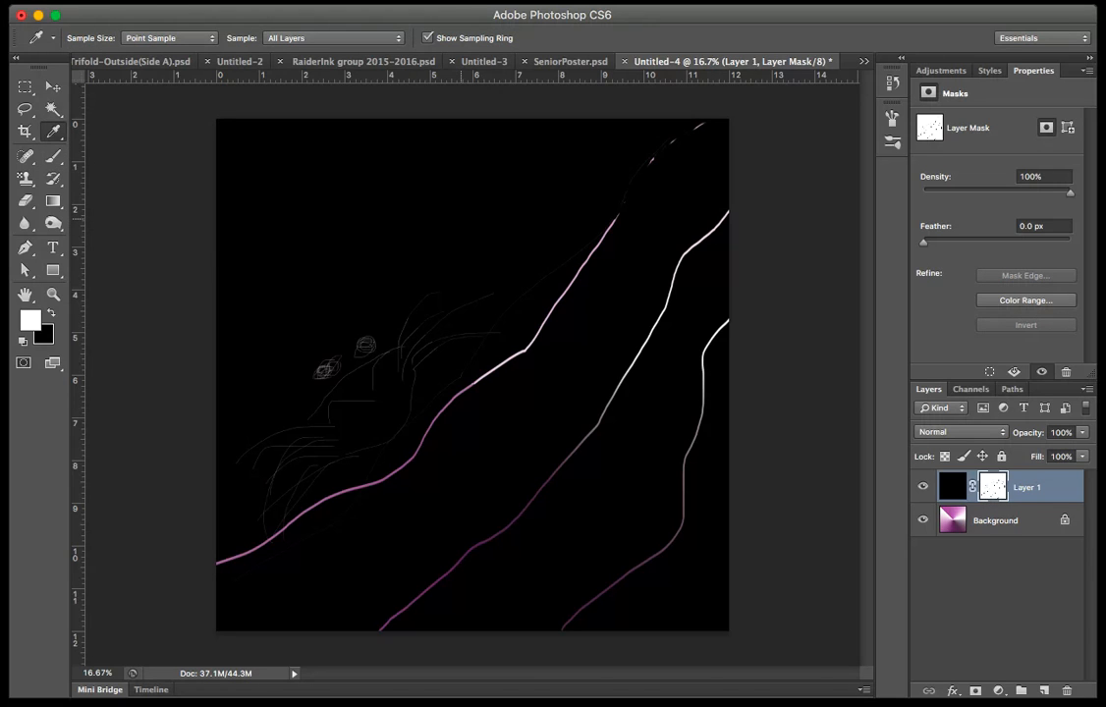
key(alt+BackSpace)
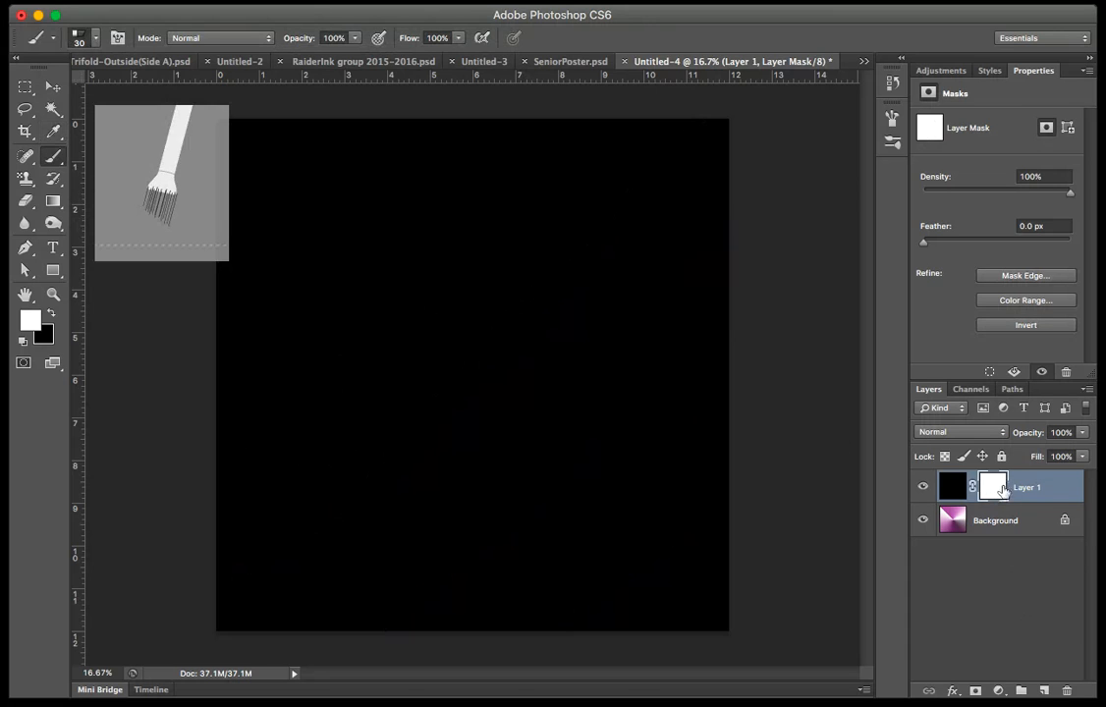
- Paint a short curve near the centre and a corner arc with radiating lines at the upper right, in black with the 30 px pointed tip
click(52, 315)
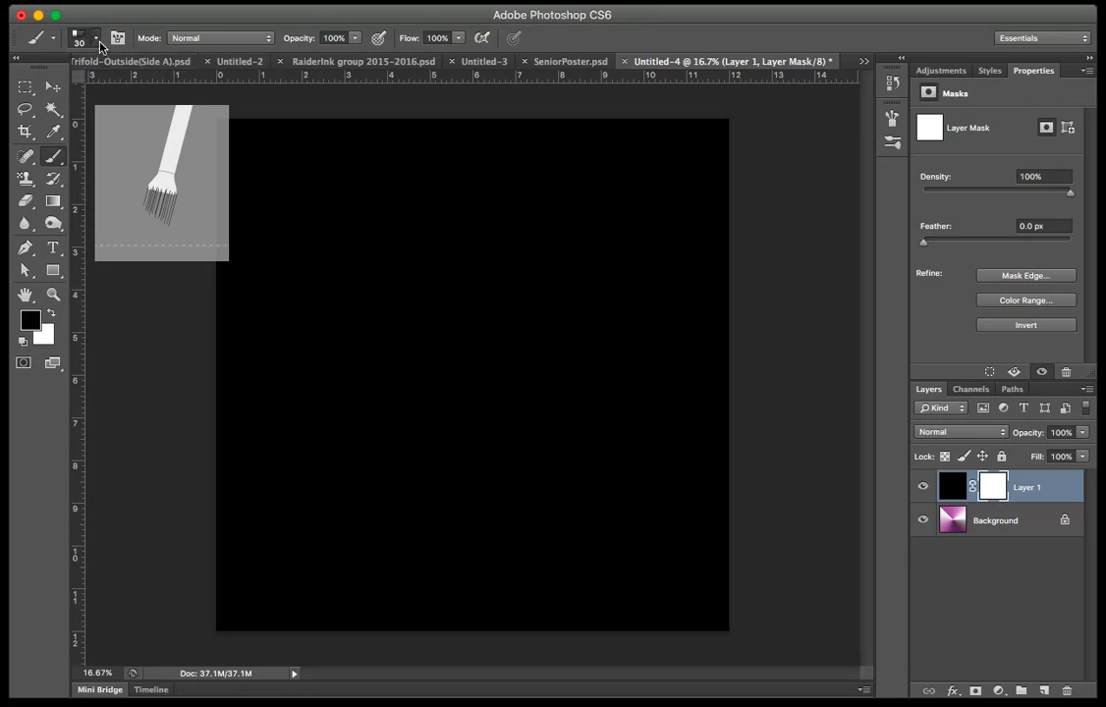
key(period)
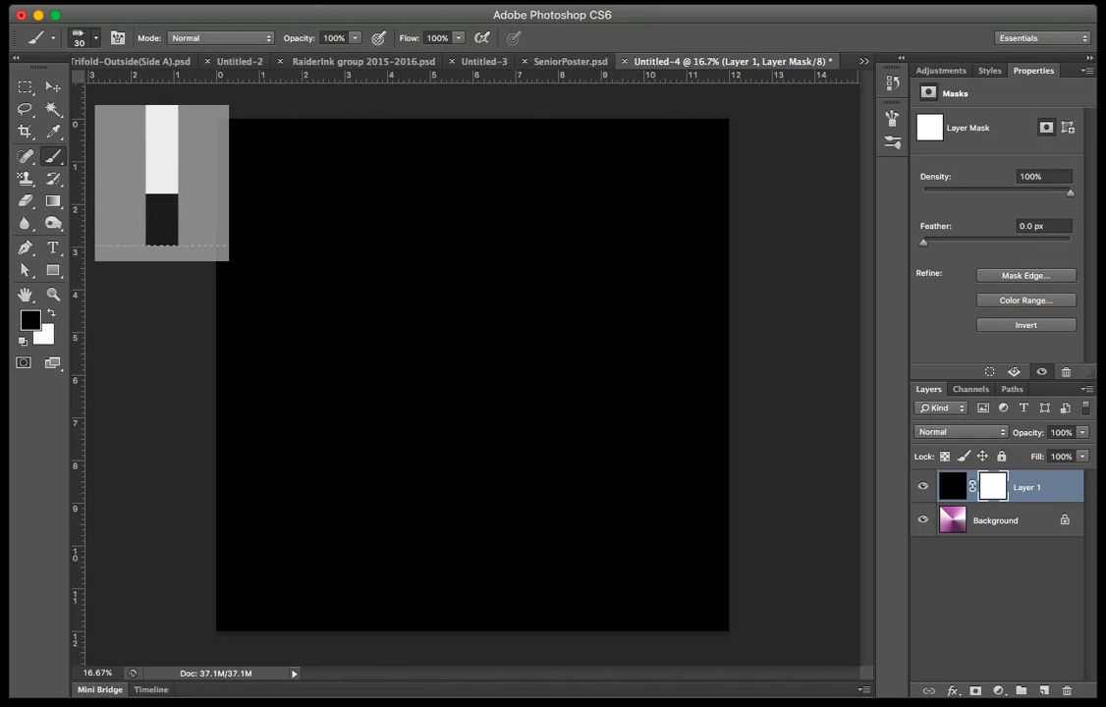
key(period)
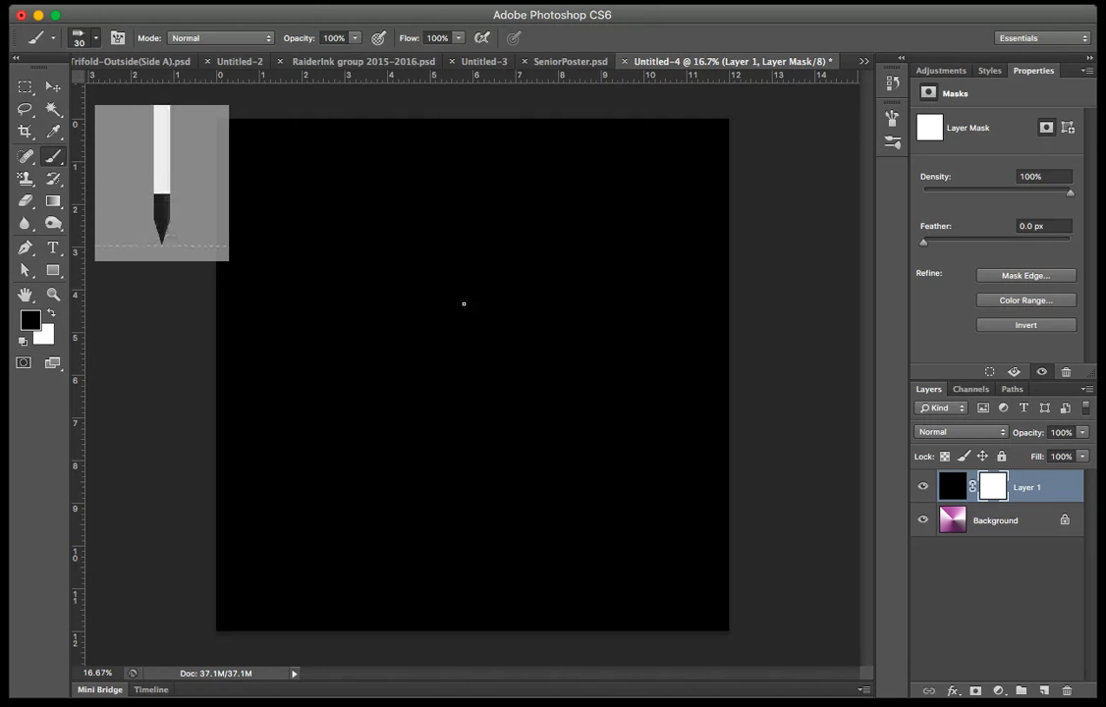
mouse_move(364, 413)
mouse_down()
mouse_move(383, 374)
mouse_move(412, 363)
mouse_up()
mouse_move(623, 118)
mouse_down()
mouse_move(643, 174)
mouse_move(745, 233)
mouse_move(718, 224)
mouse_move(687, 316)
mouse_up()
mouse_move(688, 207)
mouse_down()
mouse_move(672, 227)
mouse_move(629, 212)
mouse_move(599, 241)
mouse_up()
drag(627, 148, 580, 161)
drag(625, 125, 536, 132)
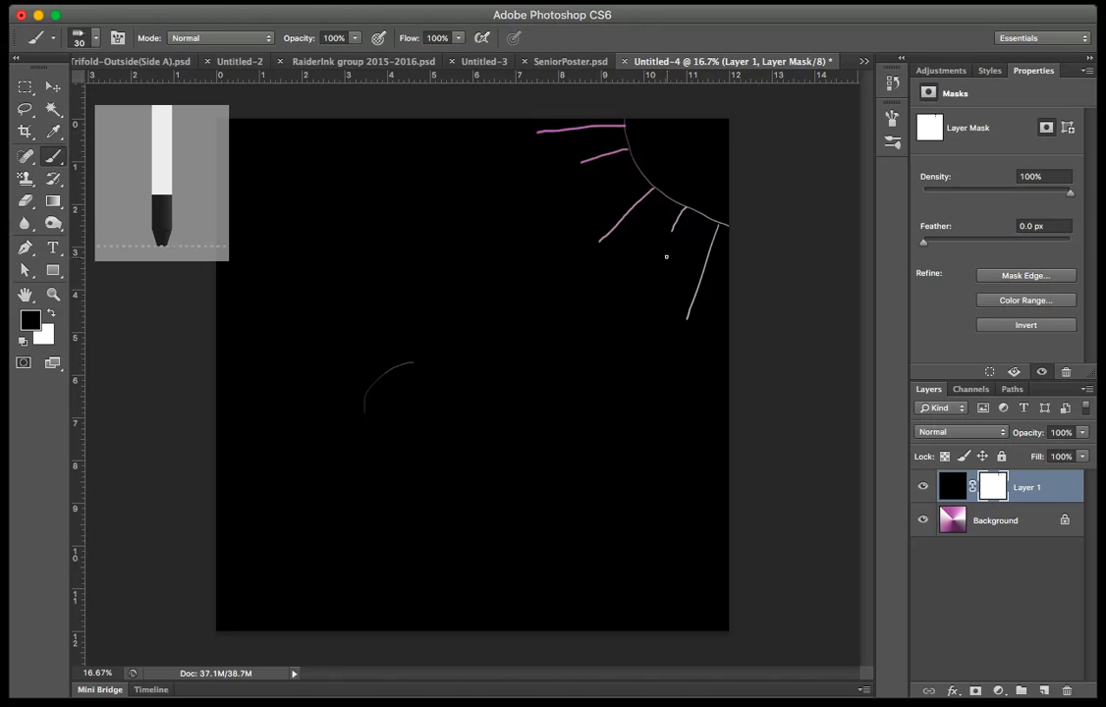